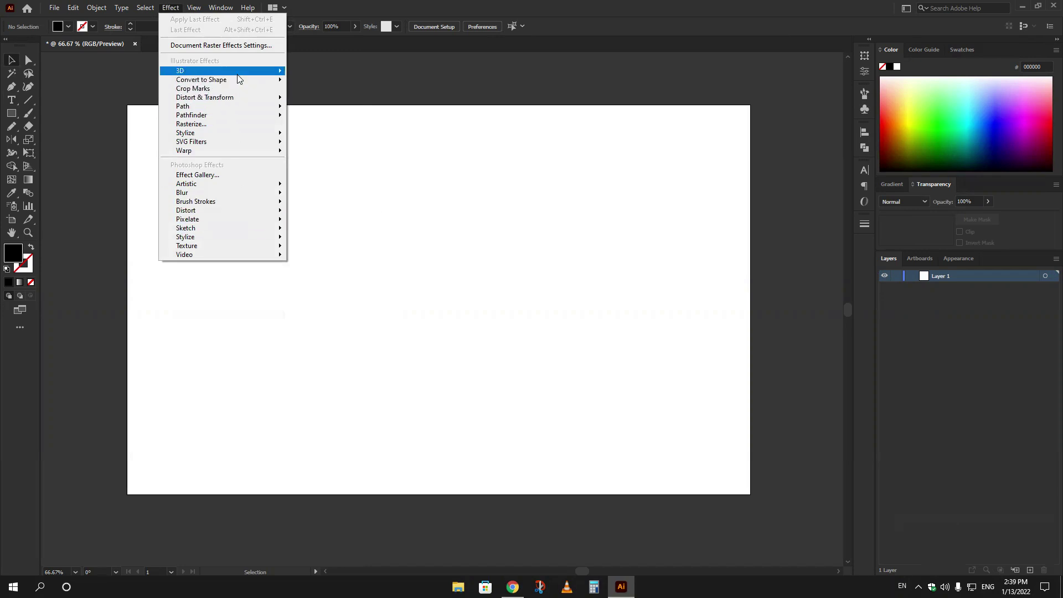
Draw a circle about 456 px in diameter on the artboard and swap its fill and stroke to leave a black outline
{"action": "mouse_move", "coordinate": [237, 76]}
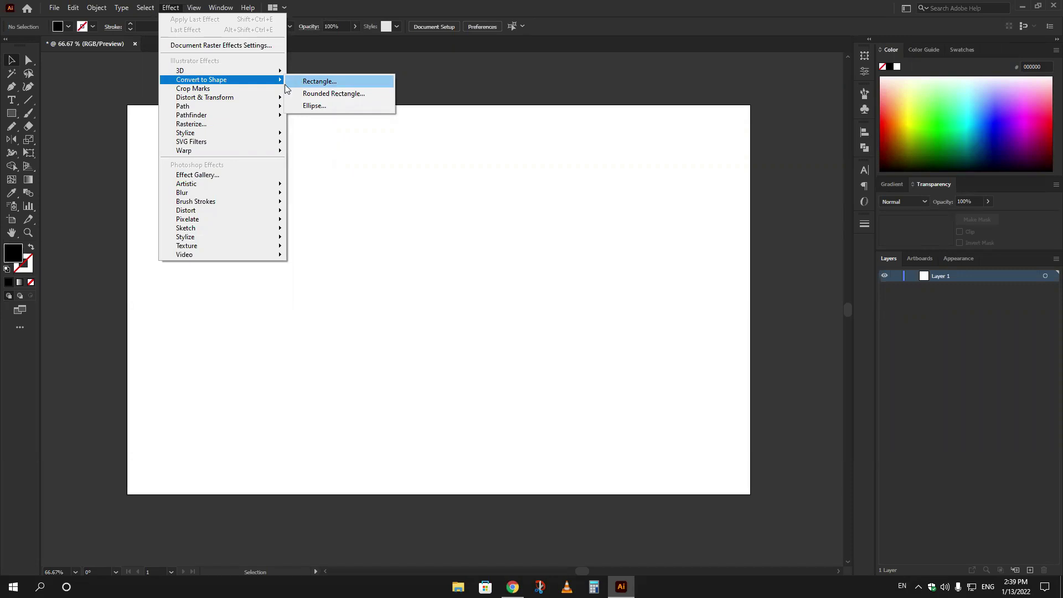
{"action": "left_click_drag", "start_coordinate": [10, 115], "coordinate": [45, 145]}
{"action": "left_click_drag", "start_coordinate": [316, 176], "coordinate": [537, 398]}
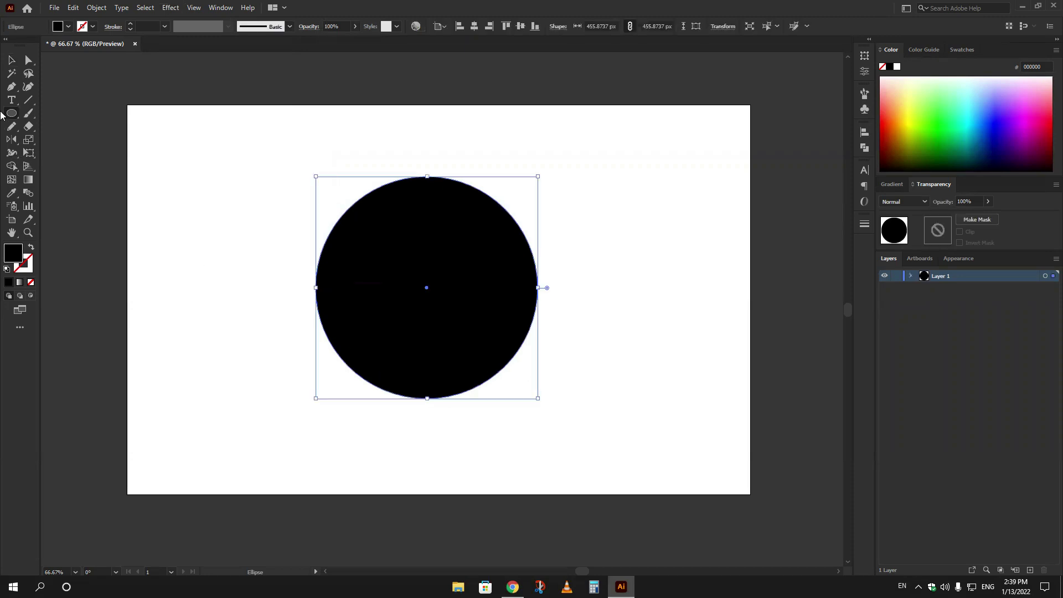
{"action": "left_click", "coordinate": [12, 60]}
{"action": "left_click", "coordinate": [31, 247]}
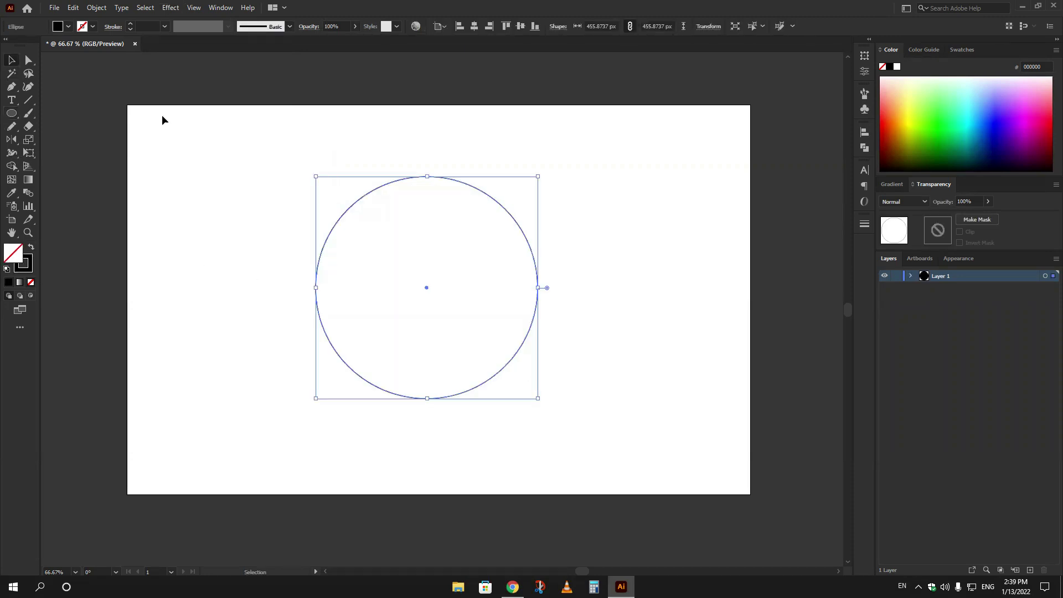
Apply the Crop Marks effect to the circle and deselect it
{"action": "left_click", "coordinate": [171, 8]}
{"action": "left_click", "coordinate": [191, 88]}
{"action": "left_click", "coordinate": [240, 243]}
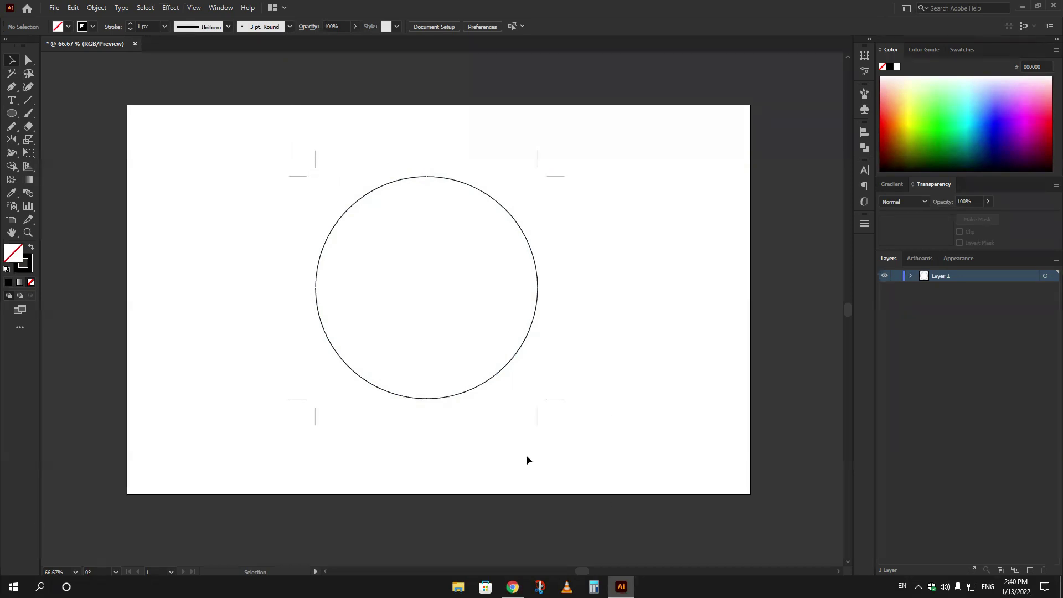
Delete the circle and draw a five-pointed star about 403 by 383 px
{"action": "key", "text": "ctrl+a"}
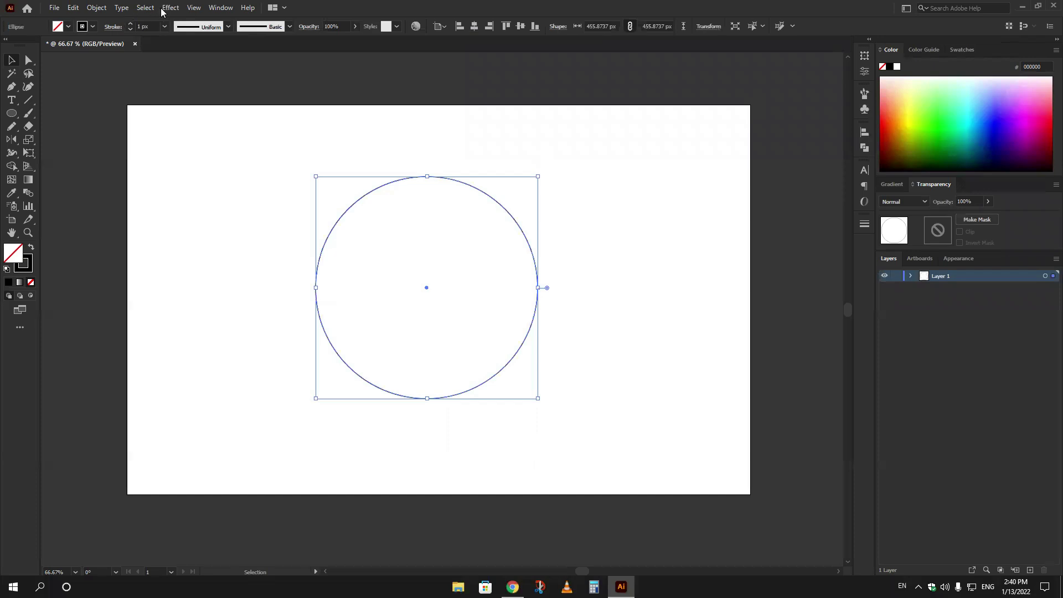
{"action": "key", "text": "Delete"}
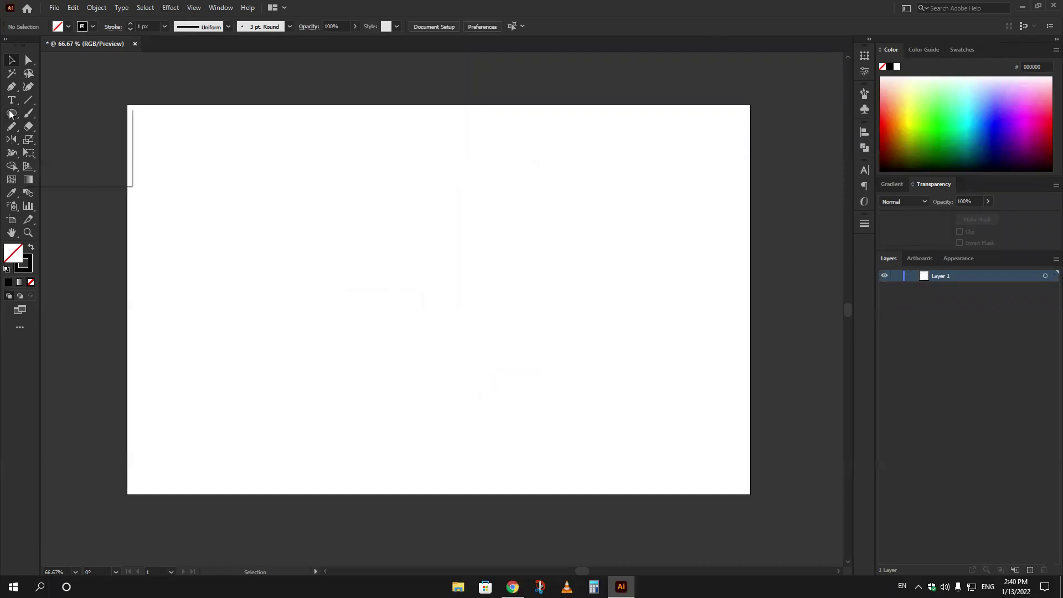
{"action": "left_click", "coordinate": [11, 113]}
{"action": "left_click", "coordinate": [58, 166]}
{"action": "left_click_drag", "start_coordinate": [412, 265], "coordinate": [441, 324]}
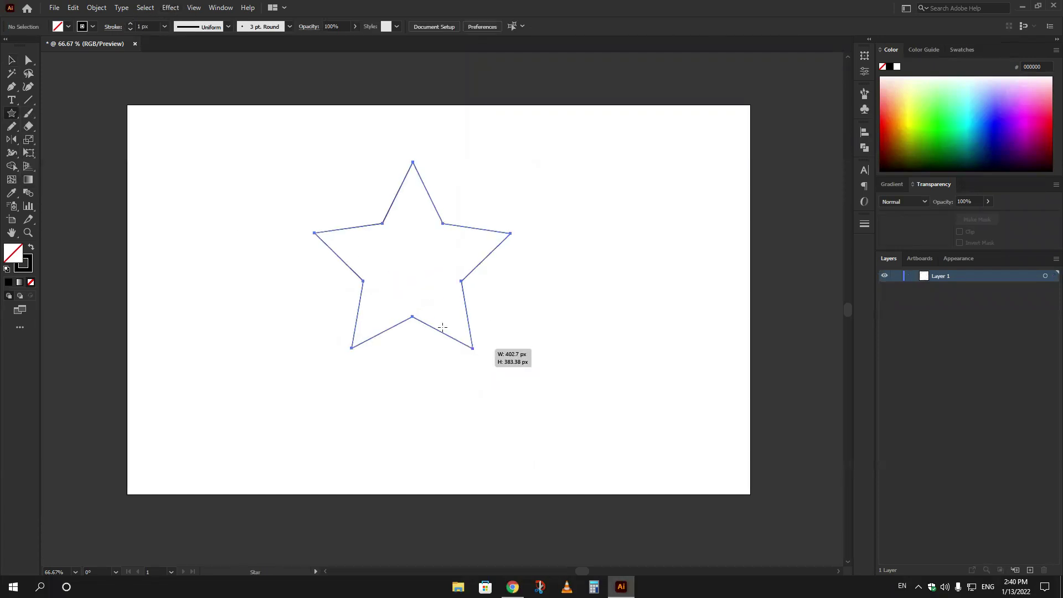
Try a Free Distort on the star, pulling its upper-left corner outward and upper-right corner inward, and undo it
{"action": "left_click", "coordinate": [171, 7]}
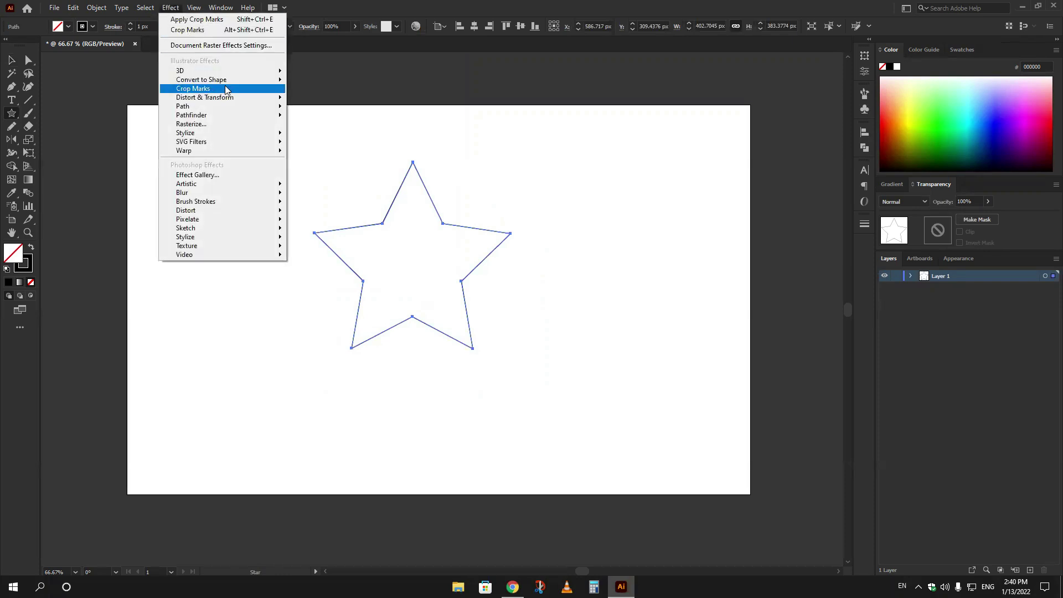
{"action": "mouse_move", "coordinate": [233, 98]}
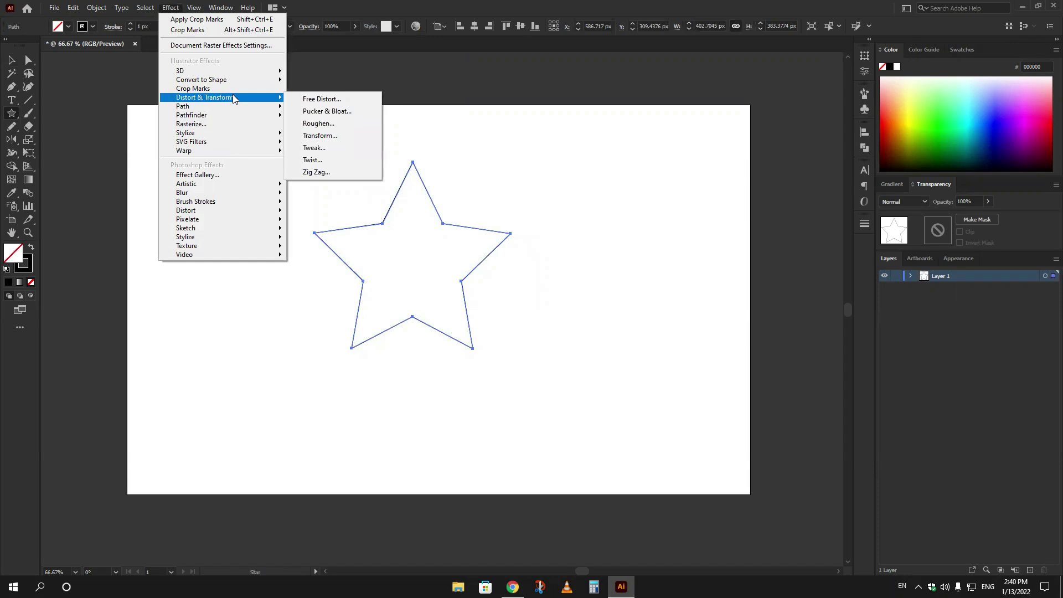
{"action": "left_click", "coordinate": [375, 103]}
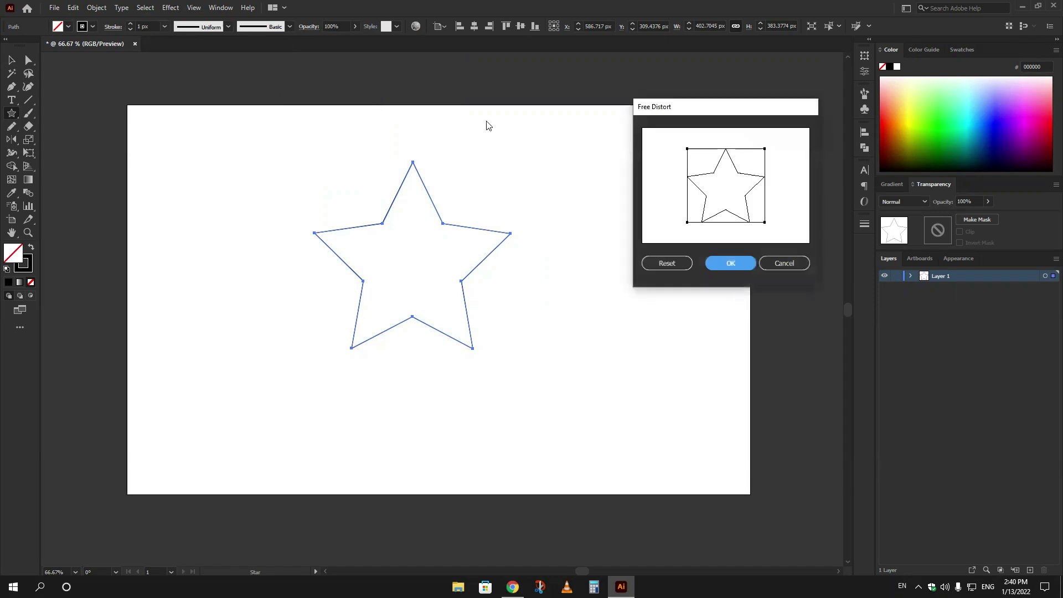
{"action": "left_click_drag", "start_coordinate": [687, 149], "coordinate": [666, 133]}
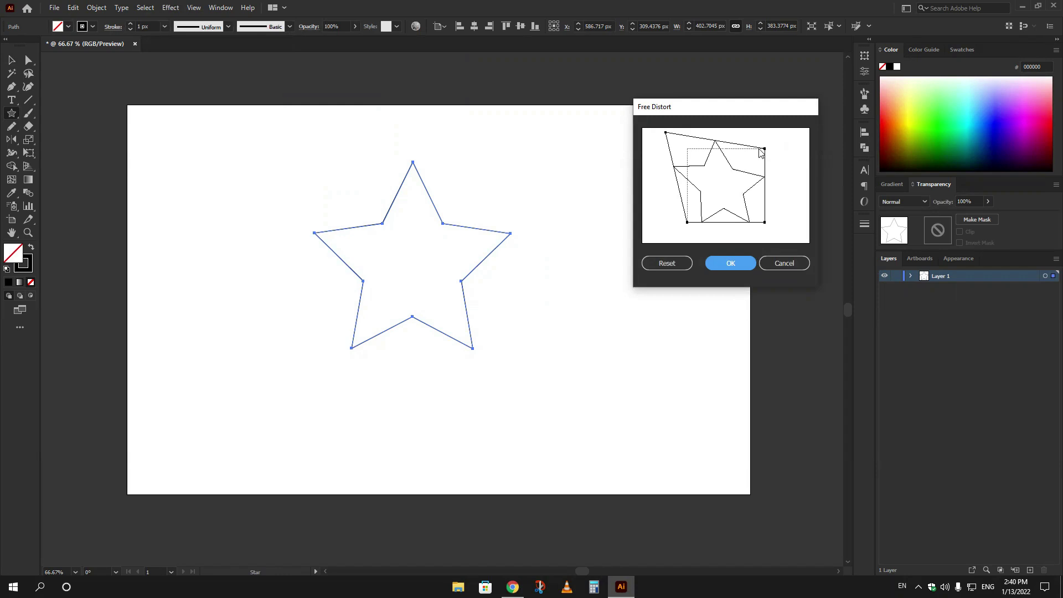
{"action": "left_click_drag", "start_coordinate": [765, 149], "coordinate": [745, 168]}
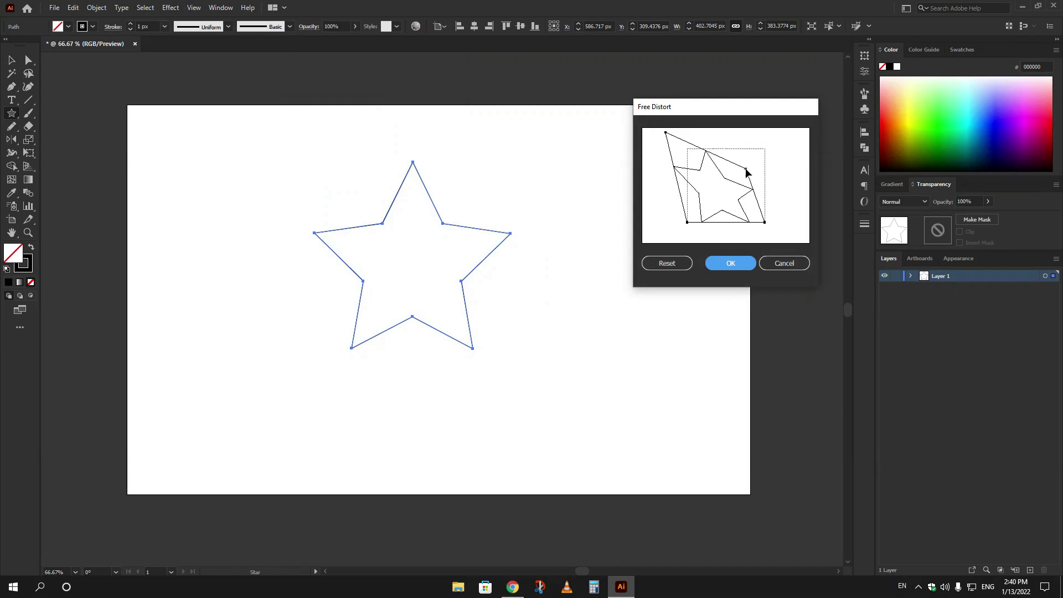
{"action": "left_click", "coordinate": [720, 266]}
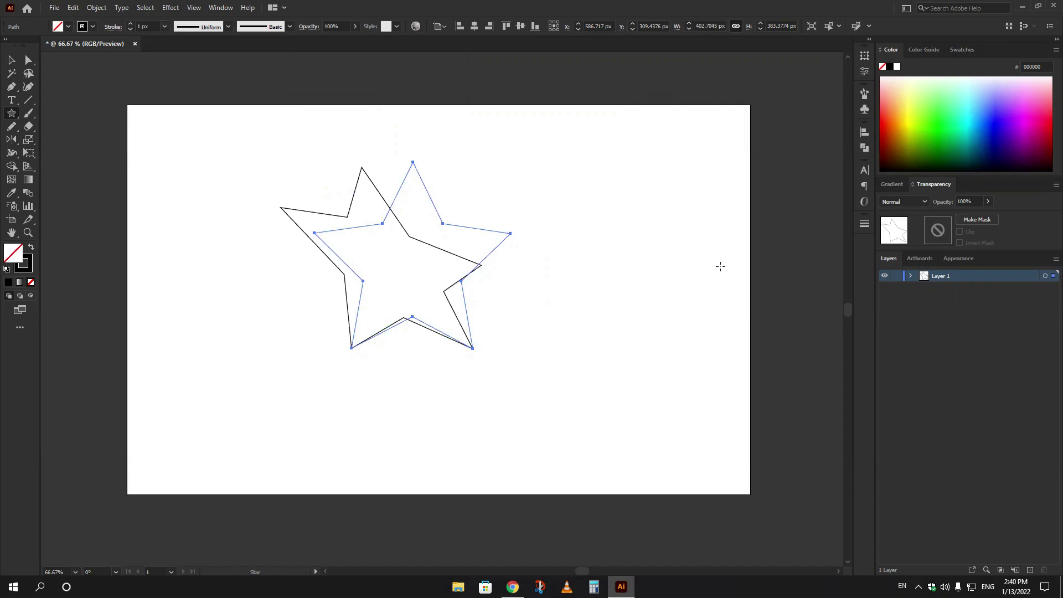
{"action": "key", "text": "ctrl+z"}
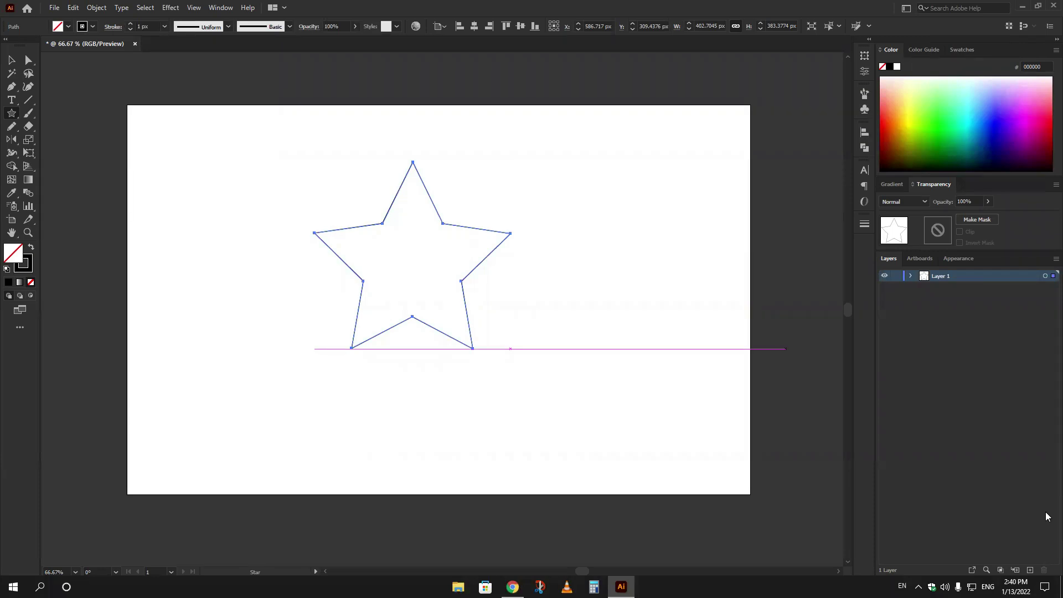
Preview Pucker & Bloat on the star from -47% to 53% and discard the effect
{"action": "left_click", "coordinate": [171, 7]}
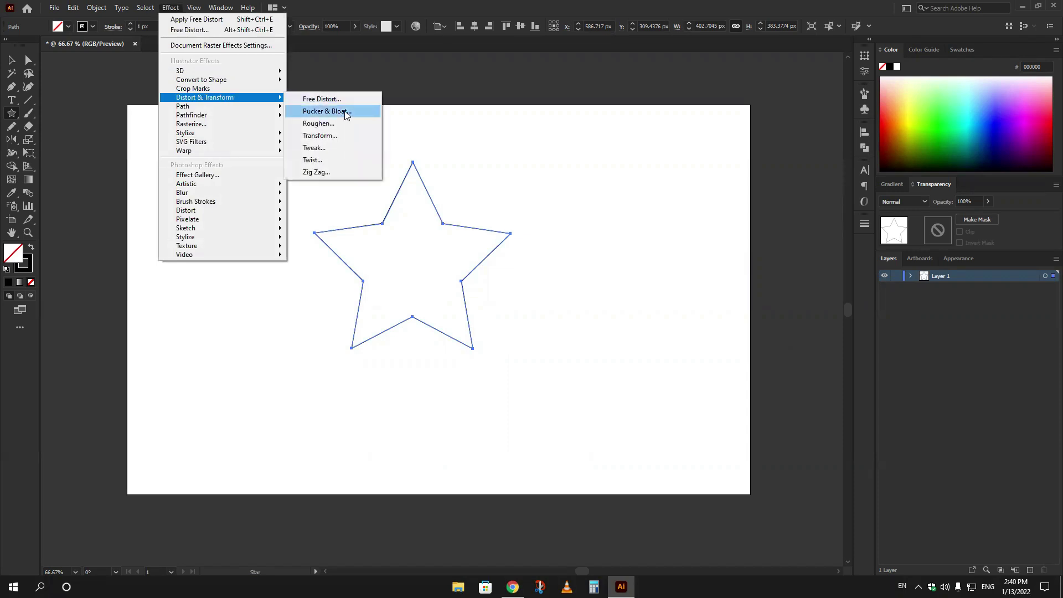
{"action": "left_click", "coordinate": [345, 113]}
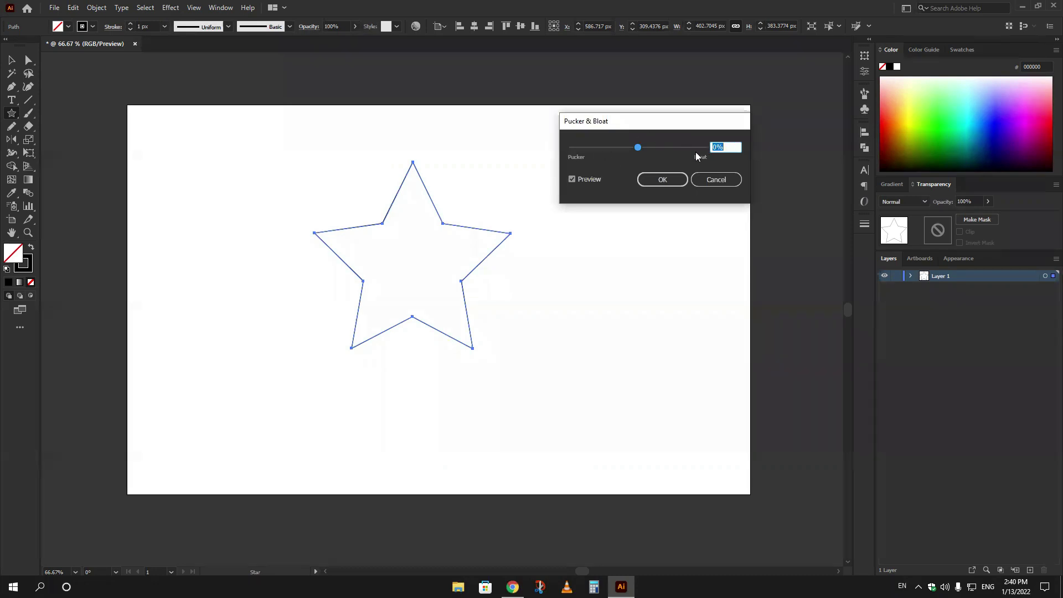
{"action": "scroll", "coordinate": [727, 142], "scroll_direction": "down", "scroll_amount": 20}
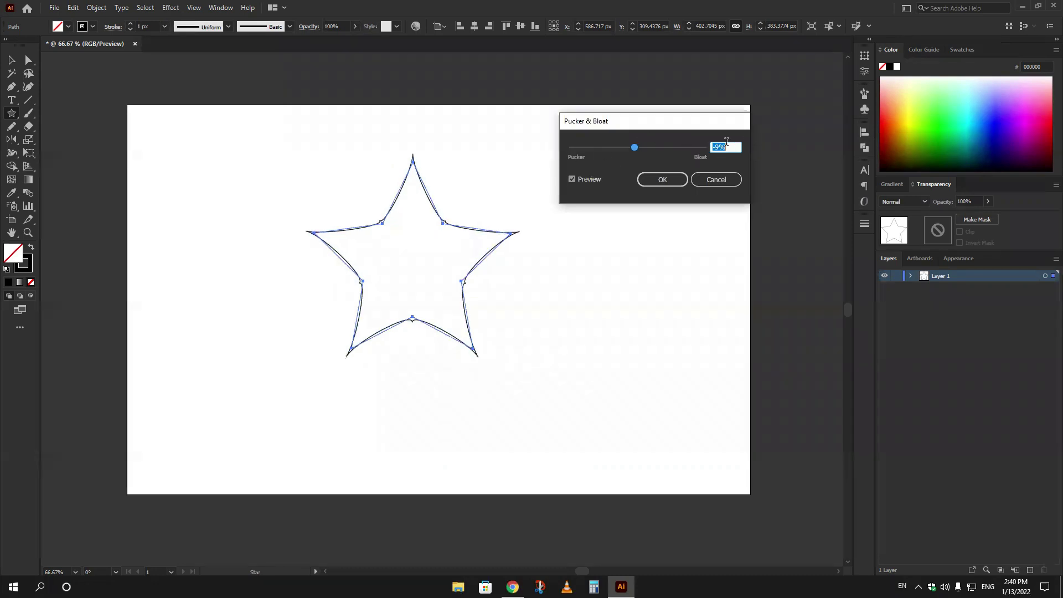
{"action": "scroll", "coordinate": [726, 142], "scroll_direction": "down", "scroll_amount": 11}
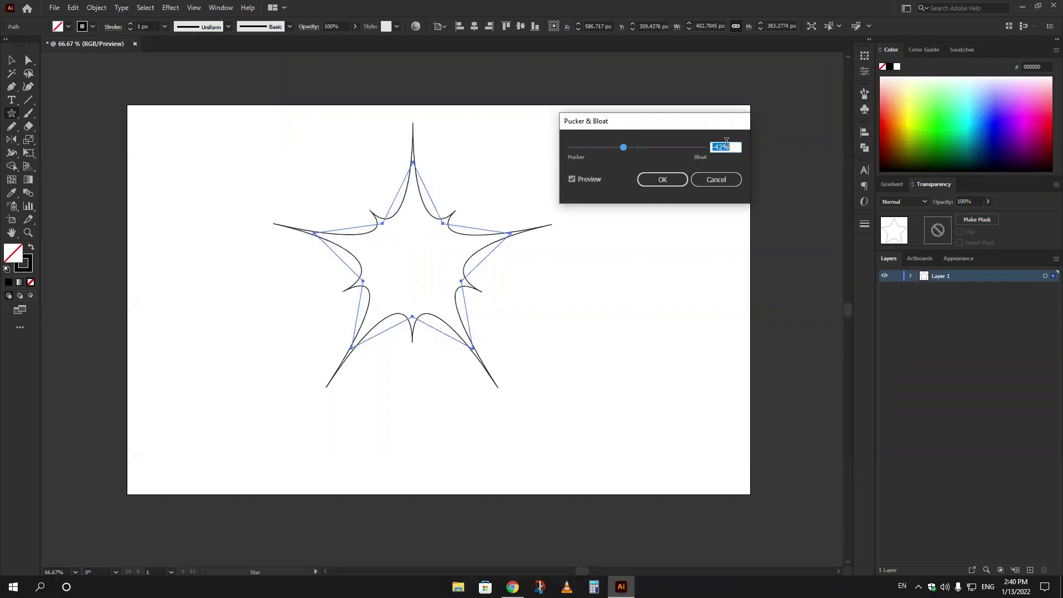
{"action": "scroll", "coordinate": [726, 142], "scroll_direction": "down", "scroll_amount": 5}
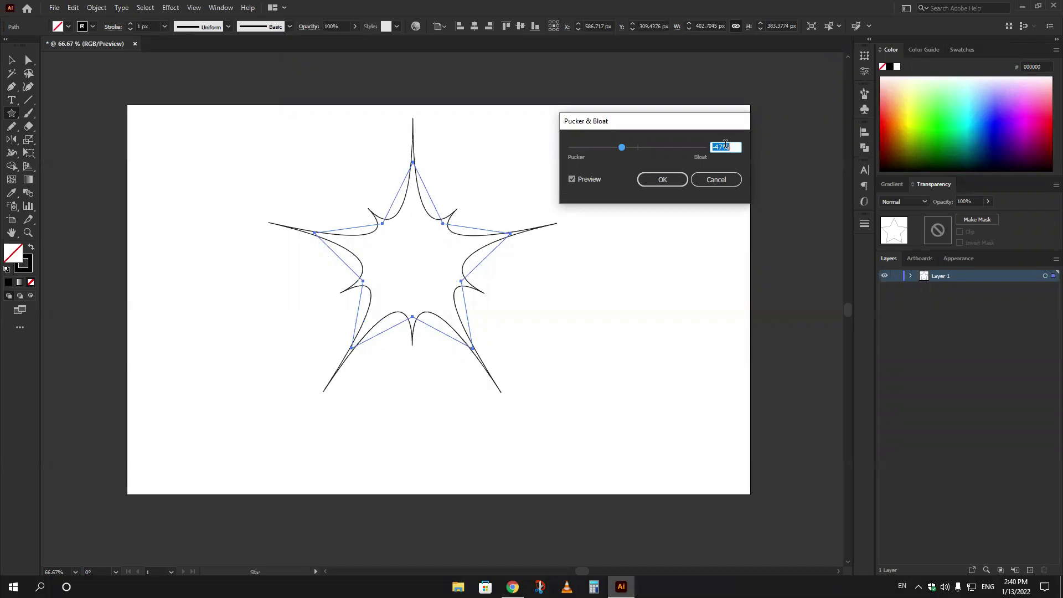
{"action": "scroll", "coordinate": [725, 147], "scroll_direction": "up", "scroll_amount": 20}
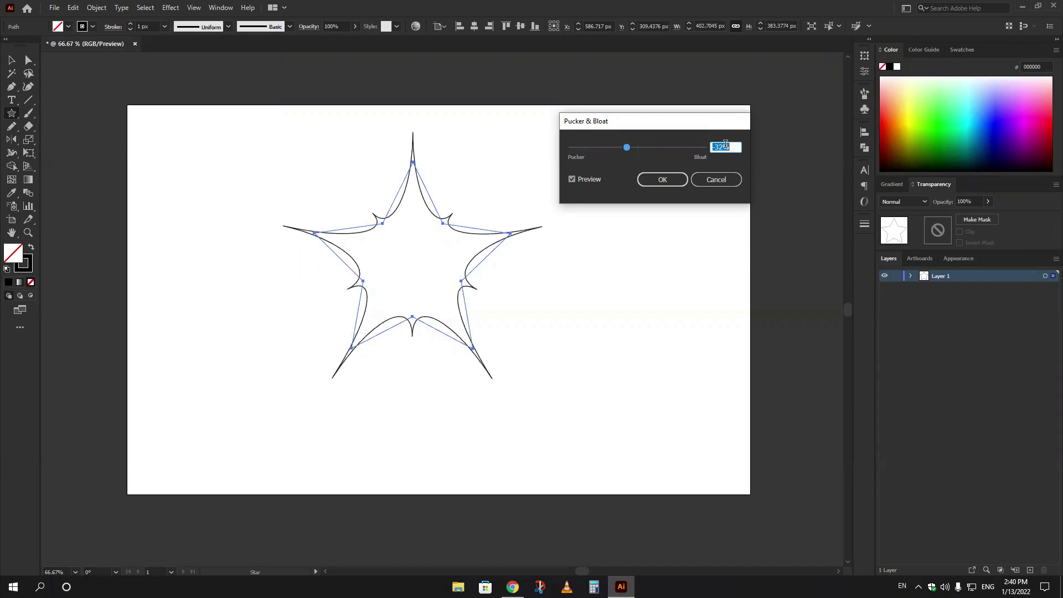
{"action": "scroll", "coordinate": [725, 146], "scroll_direction": "up", "scroll_amount": 20}
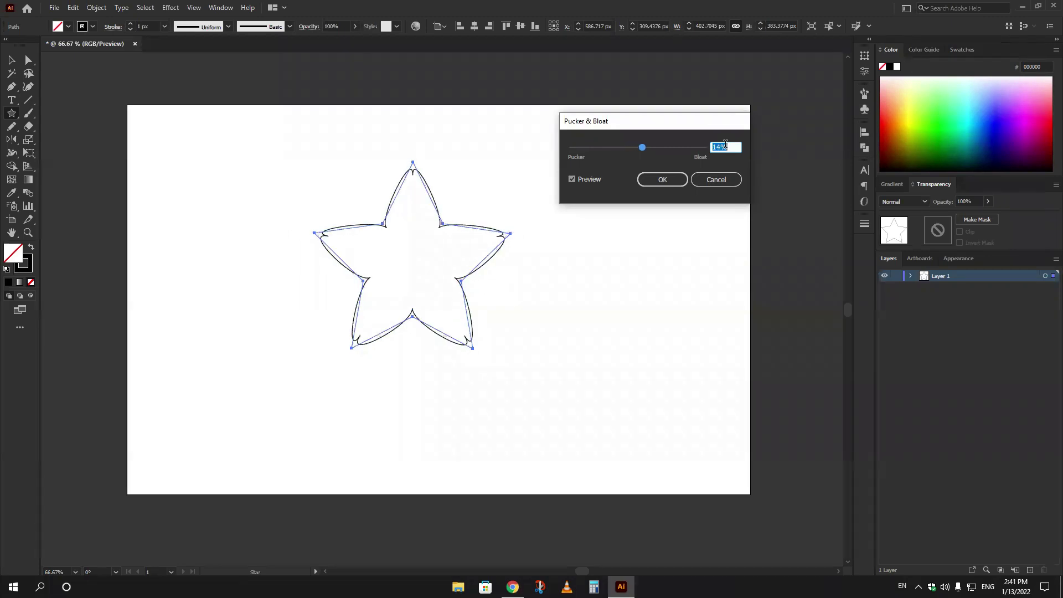
{"action": "scroll", "coordinate": [725, 146], "scroll_direction": "up", "scroll_amount": 7}
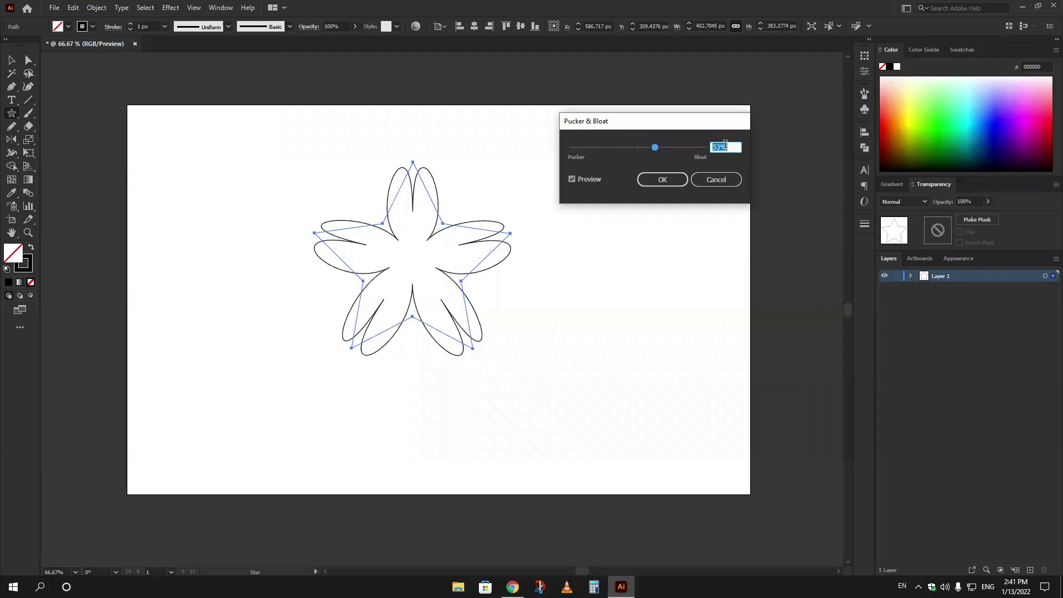
{"action": "left_click", "coordinate": [713, 179]}
Delete the star and draw a ten-sided polygon about 429 by 408 px
{"action": "key", "text": "Delete"}
{"action": "left_click_drag", "start_coordinate": [11, 113], "coordinate": [79, 154]}
{"action": "left_click_drag", "start_coordinate": [366, 258], "coordinate": [460, 337]}
{"action": "key", "text": "Up"}
{"action": "key", "text": "Up"}
{"action": "key", "text": "Up"}
{"action": "key", "text": "Up"}
{"action": "key", "text": "v"}
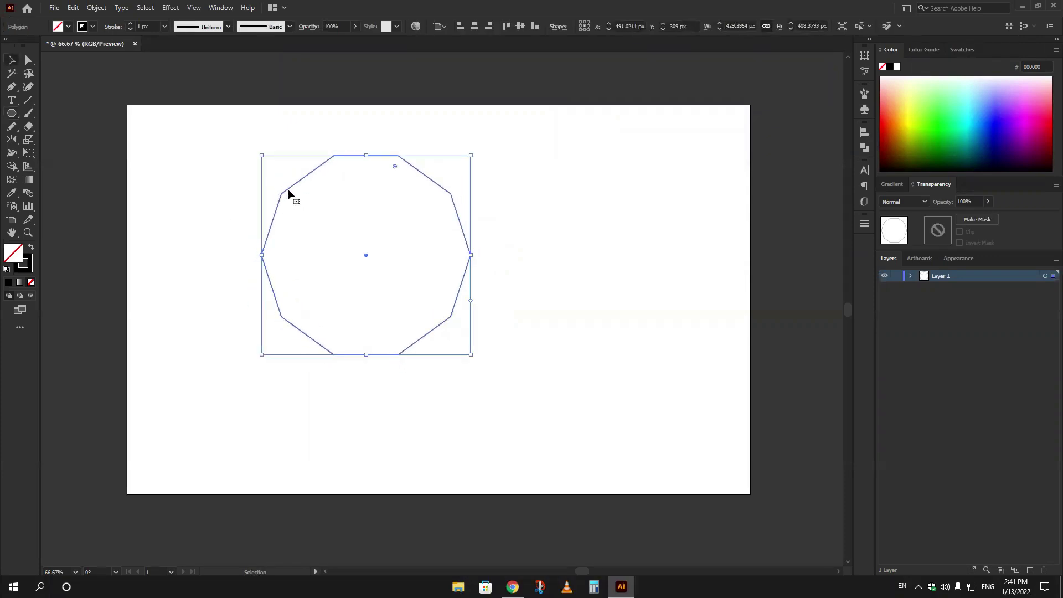
Reposition the ten-sided polygon in the left half of the artboard
{"action": "left_click_drag", "start_coordinate": [273, 197], "coordinate": [741, 143]}
{"action": "scroll", "coordinate": [270, 198], "scroll_direction": "down", "scroll_amount": 3, "text": "alt"}
{"action": "key", "text": "ctrl+1"}
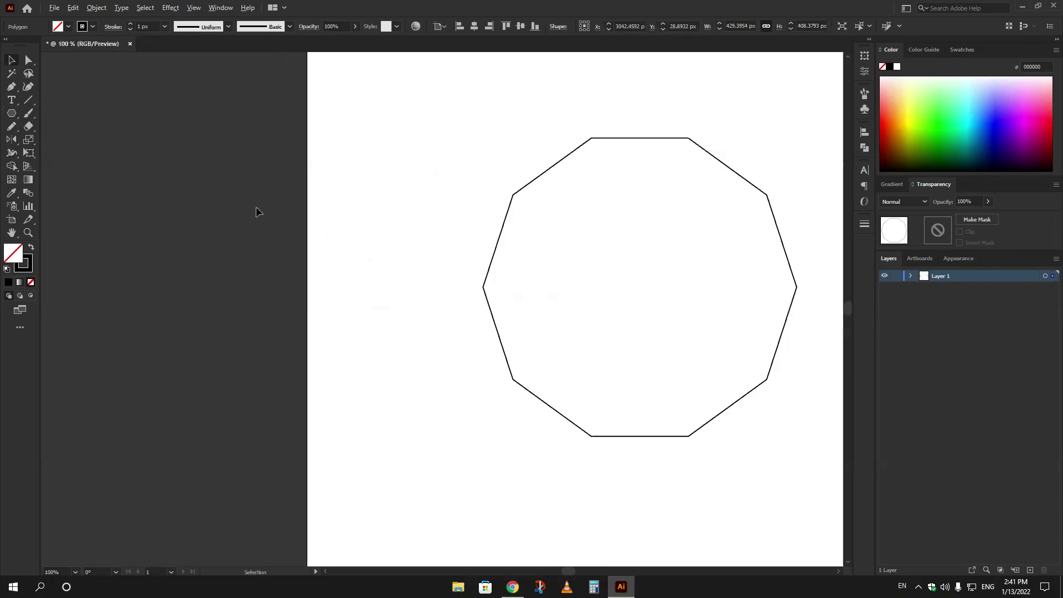
{"action": "left_click_drag", "start_coordinate": [256, 214], "coordinate": [151, 171]}
{"action": "scroll", "coordinate": [152, 171], "scroll_direction": "down", "scroll_amount": 2, "text": "alt"}
{"action": "key", "text": "v"}
{"action": "left_click_drag", "start_coordinate": [168, 274], "coordinate": [221, 145]}
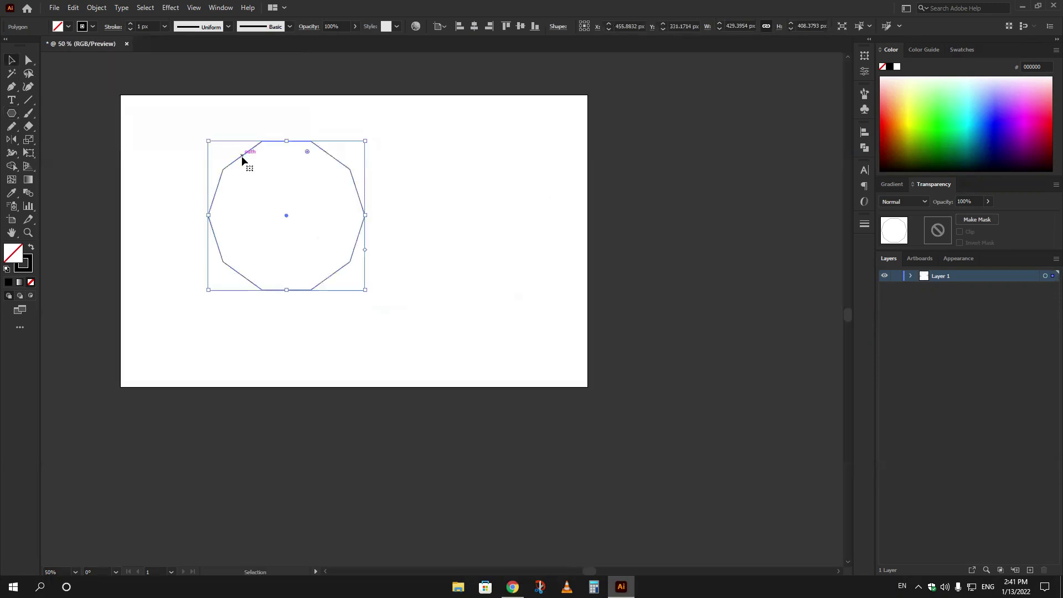
Preview Pucker & Bloat on the polygon with a pucker value of -30%
{"action": "left_click", "coordinate": [170, 7]}
{"action": "mouse_move", "coordinate": [222, 97]}
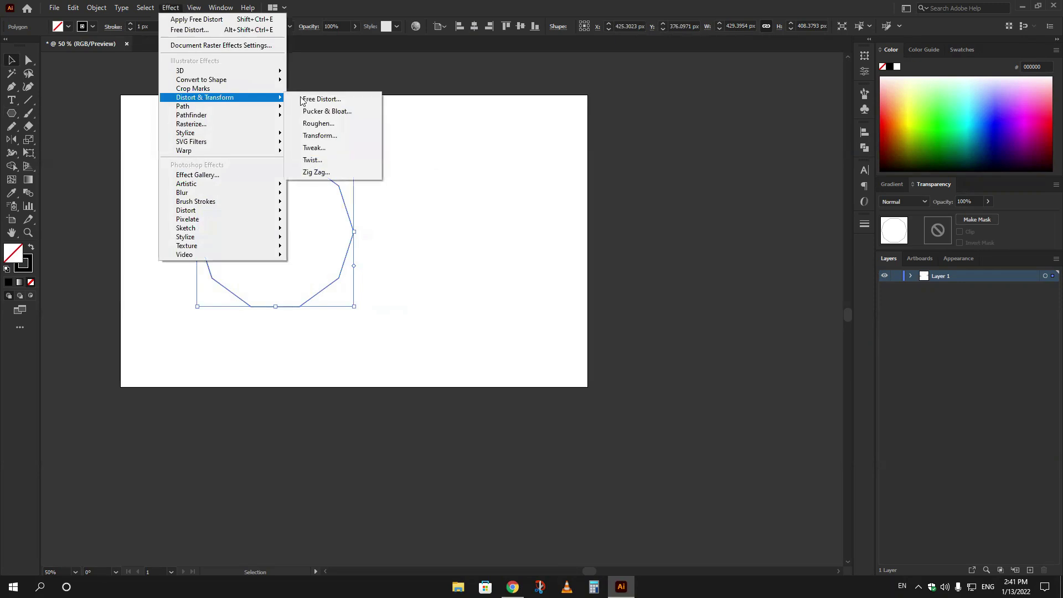
{"action": "left_click", "coordinate": [350, 111]}
{"action": "left_click", "coordinate": [728, 147]}
{"action": "key", "text": "shift+Down"}
{"action": "key", "text": "shift+Down"}
{"action": "key", "text": "shift+Down"}
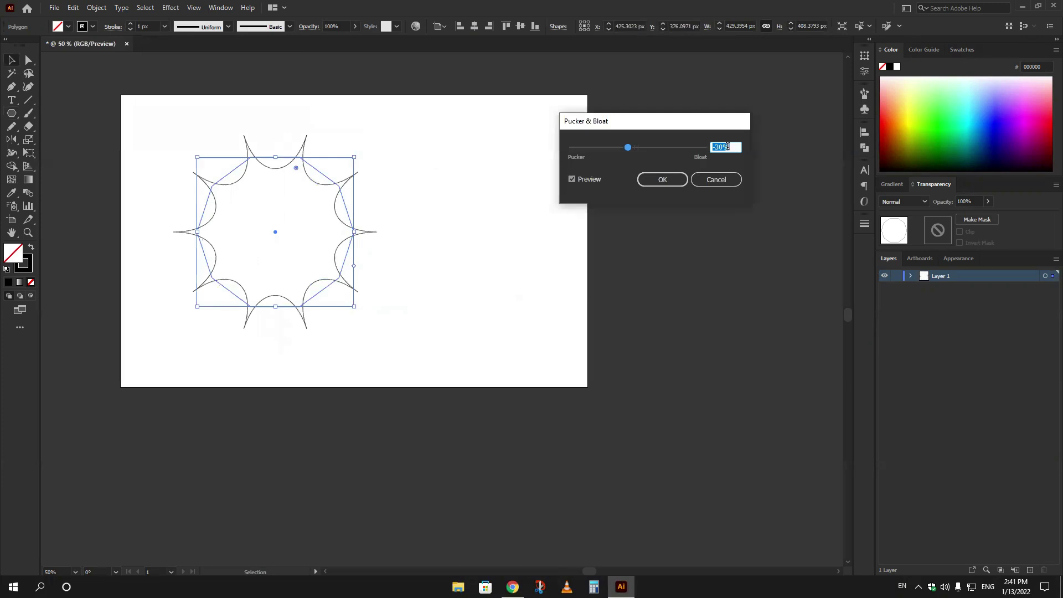
Raise the polygon's Pucker & Bloat value to 44% to preview rounded petals
{"action": "key", "text": "shift+Up"}
{"action": "key", "text": "shift+Up"}
{"action": "key", "text": "shift+Up"}
{"action": "key", "text": "shift+Up"}
{"action": "key", "text": "shift+Up"}
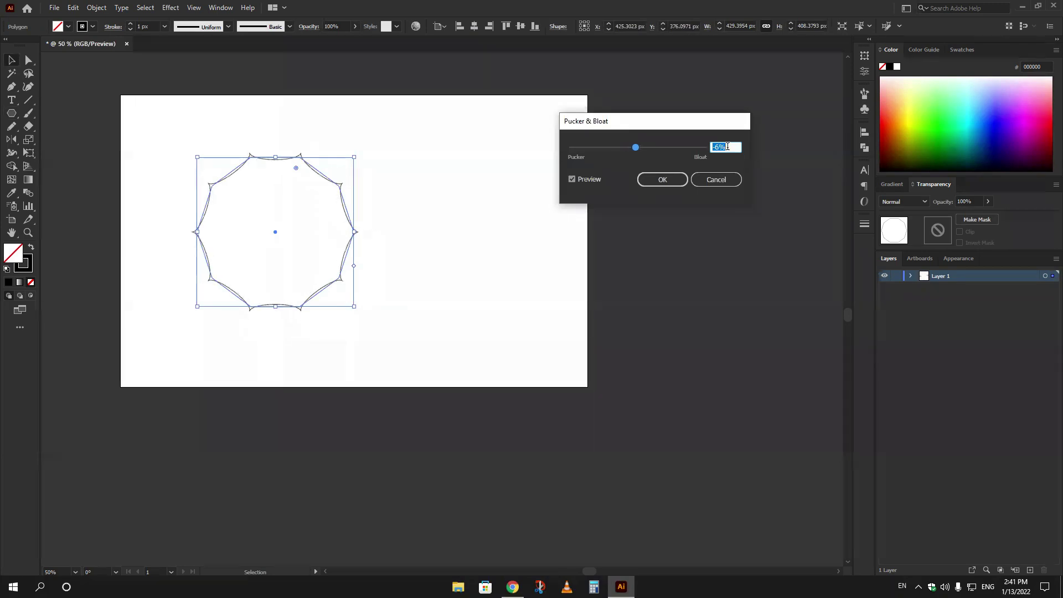
{"action": "key", "text": "Up"}
{"action": "key", "text": "shift+Up"}
{"action": "key", "text": "shift+Up"}
{"action": "key", "text": "shift+Up"}
{"action": "key", "text": "shift+Up"}
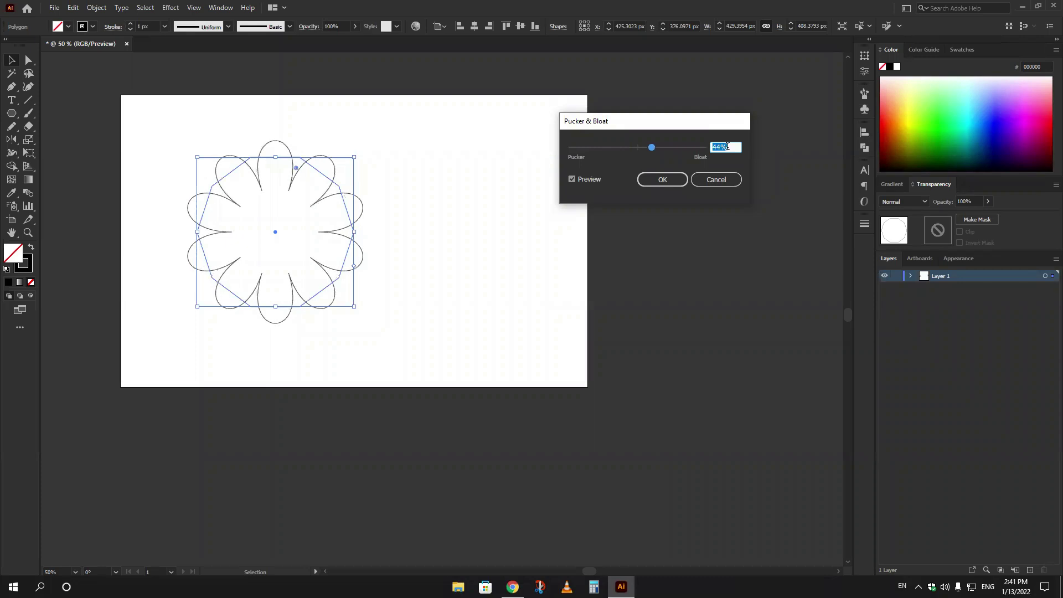
Raise the polygon's bloat preview to 70% and discard the effect
{"action": "key", "text": "Up"}
{"action": "key", "text": "Up"}
{"action": "key", "text": "Up"}
{"action": "key", "text": "Up"}
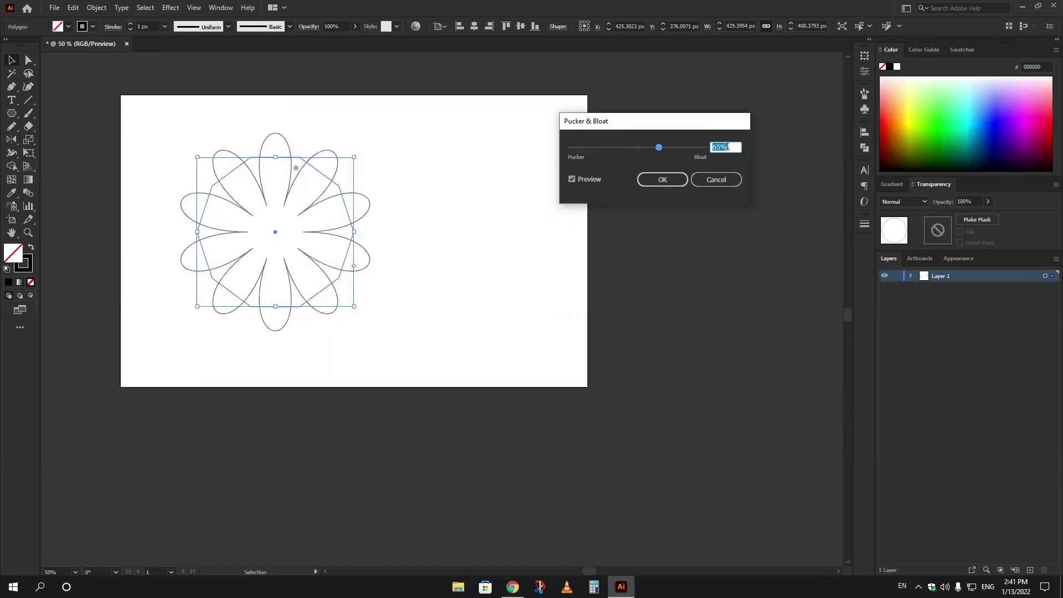
{"action": "key", "text": "Up"}
{"action": "key", "text": "Up"}
{"action": "key", "text": "Up"}
{"action": "key", "text": "Up"}
{"action": "key", "text": "Up"}
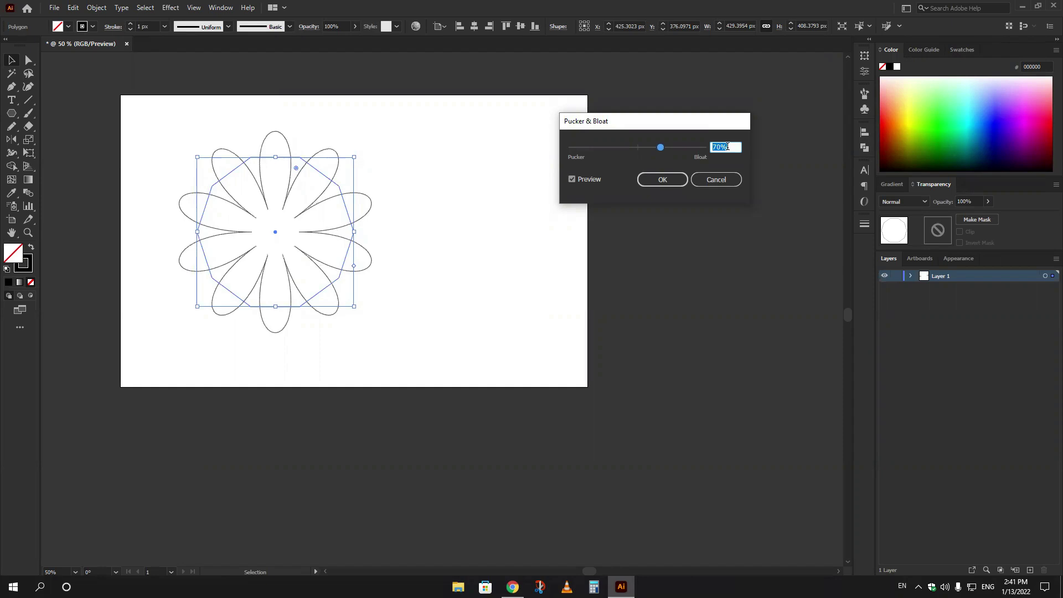
{"action": "left_click", "coordinate": [715, 180]}
Delete the polygon and draw a square about 206 px wide
{"action": "key", "text": "Delete"}
{"action": "left_click", "coordinate": [12, 114]}
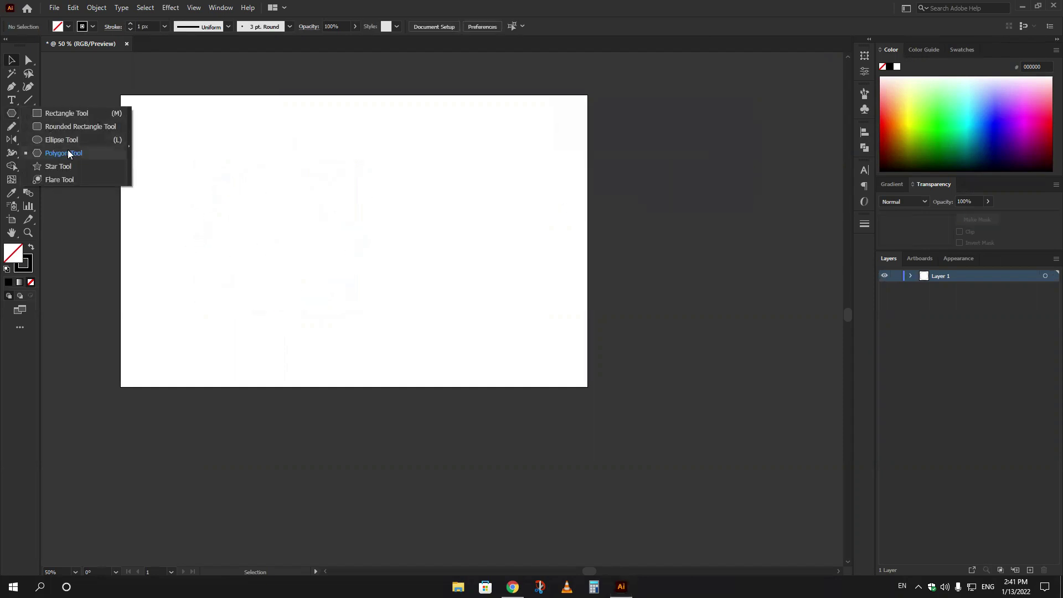
{"action": "left_click", "coordinate": [66, 113]}
{"action": "left_click_drag", "start_coordinate": [289, 183], "coordinate": [364, 258]}
Rotate the square 45° into a diamond and move it into the left half of the artboard
{"action": "key", "text": "v"}
{"action": "left_click_drag", "start_coordinate": [283, 182], "coordinate": [251, 244]}
{"action": "left_click_drag", "start_coordinate": [292, 202], "coordinate": [231, 202]}
Preview Pucker & Bloat on the diamond at -53% to pull its corners into spikes, and discard the effect
{"action": "left_click", "coordinate": [170, 7]}
{"action": "mouse_move", "coordinate": [255, 98]}
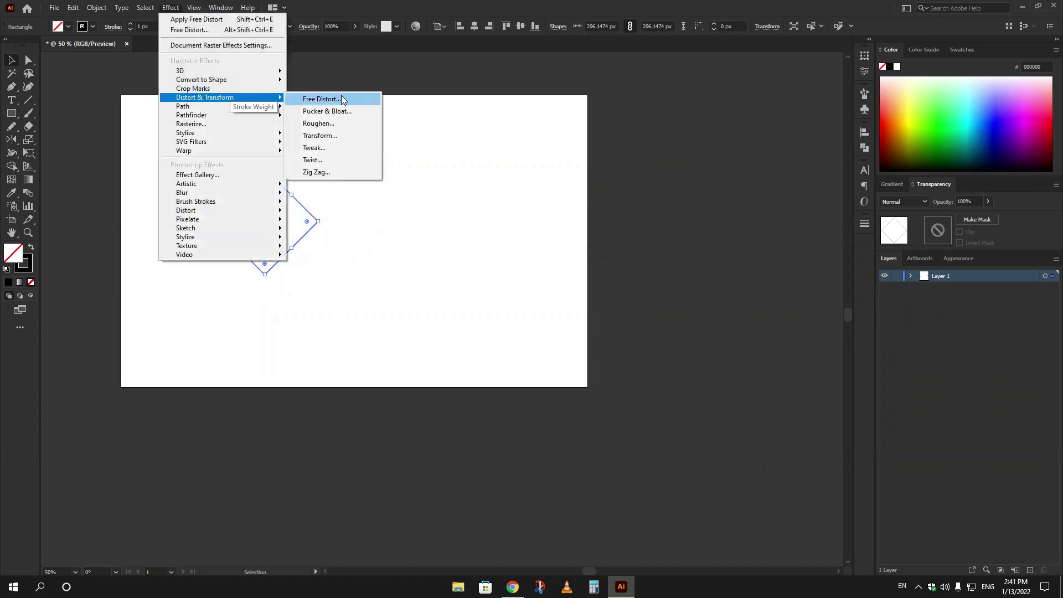
{"action": "left_click", "coordinate": [348, 111]}
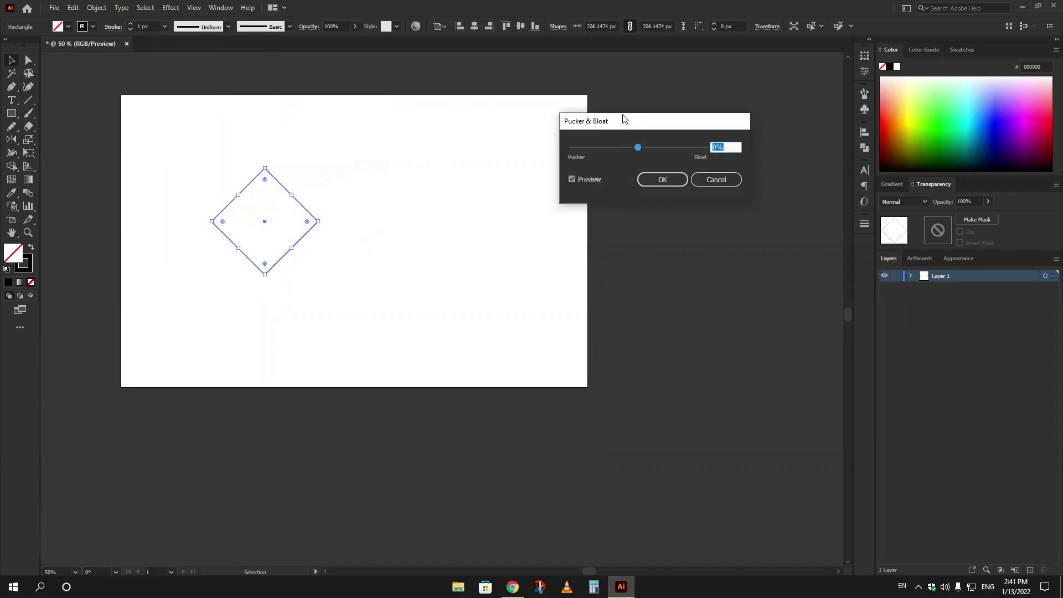
{"action": "left_click_drag", "start_coordinate": [603, 123], "coordinate": [431, 121]}
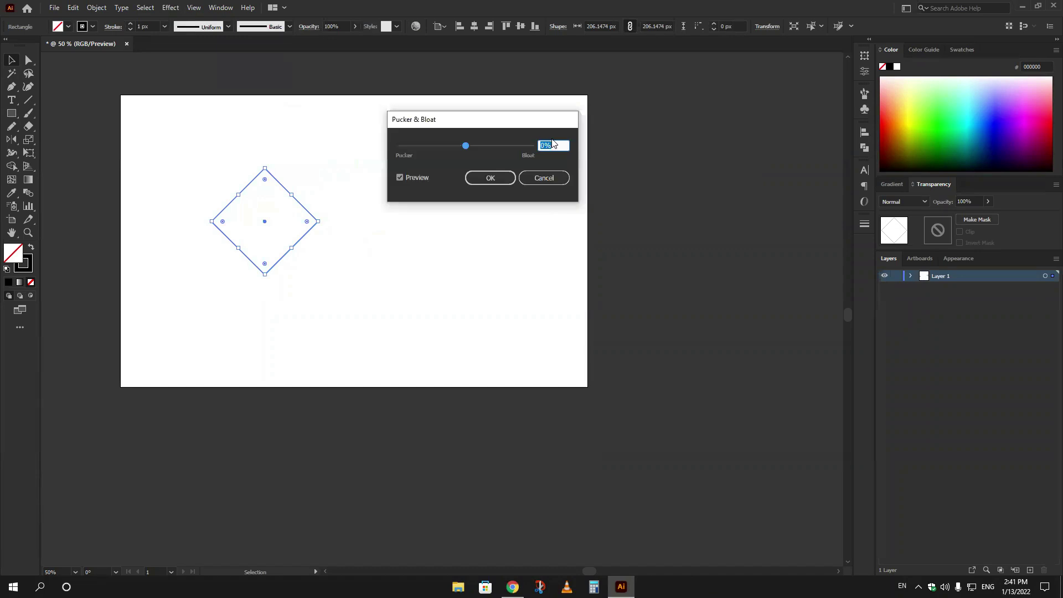
{"action": "type", "text": "-28"}
{"action": "key", "text": "Tab"}
{"action": "scroll", "coordinate": [554, 143], "scroll_direction": "down", "scroll_amount": 20}
{"action": "scroll", "coordinate": [553, 143], "scroll_direction": "down", "scroll_amount": 5}
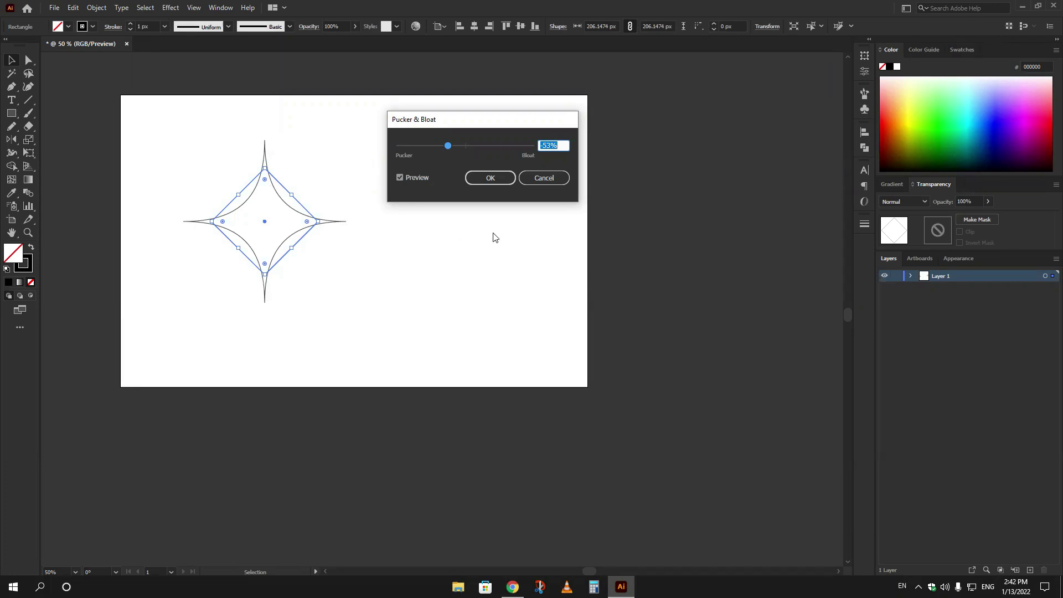
{"action": "left_click", "coordinate": [543, 178]}
Replace the diamond with a five-pointed star about 478 px wide, filled black with no stroke
{"action": "left_click", "coordinate": [161, 113]}
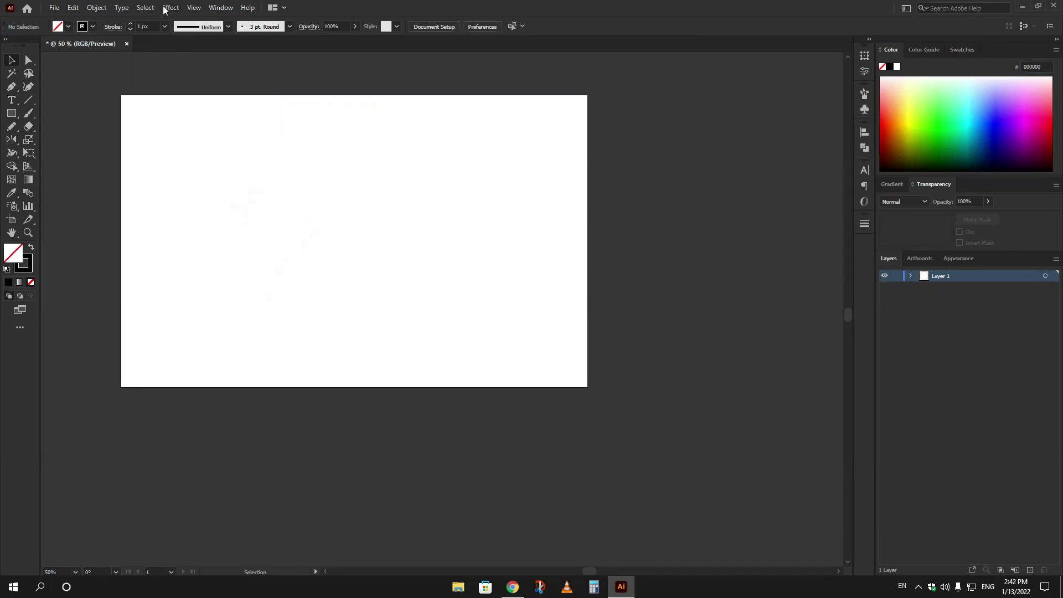
{"action": "left_click", "coordinate": [170, 7]}
{"action": "mouse_move", "coordinate": [249, 97]}
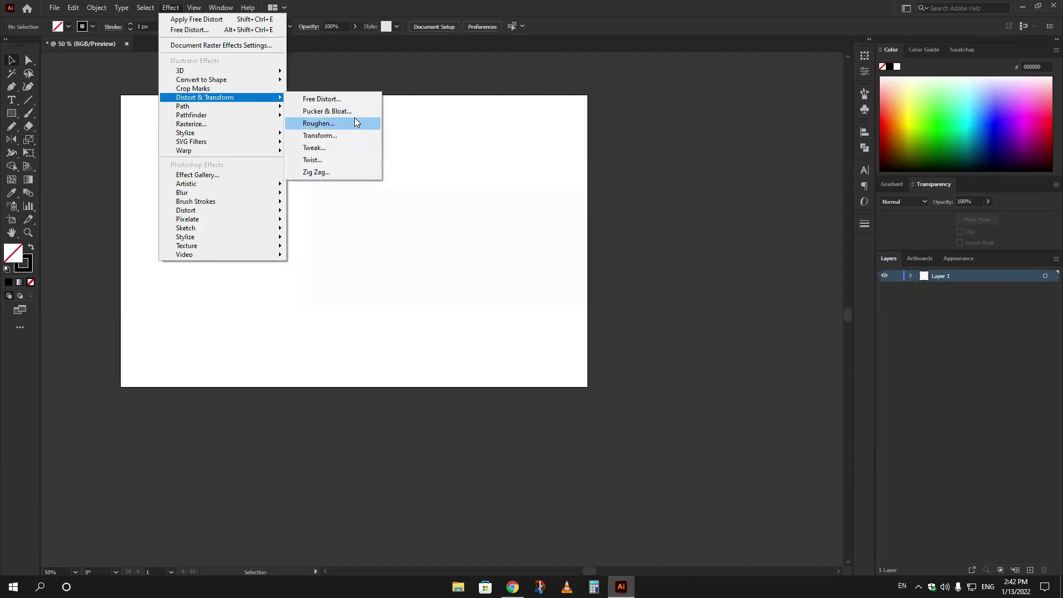
{"action": "right_click", "coordinate": [10, 106]}
{"action": "right_click", "coordinate": [12, 113]}
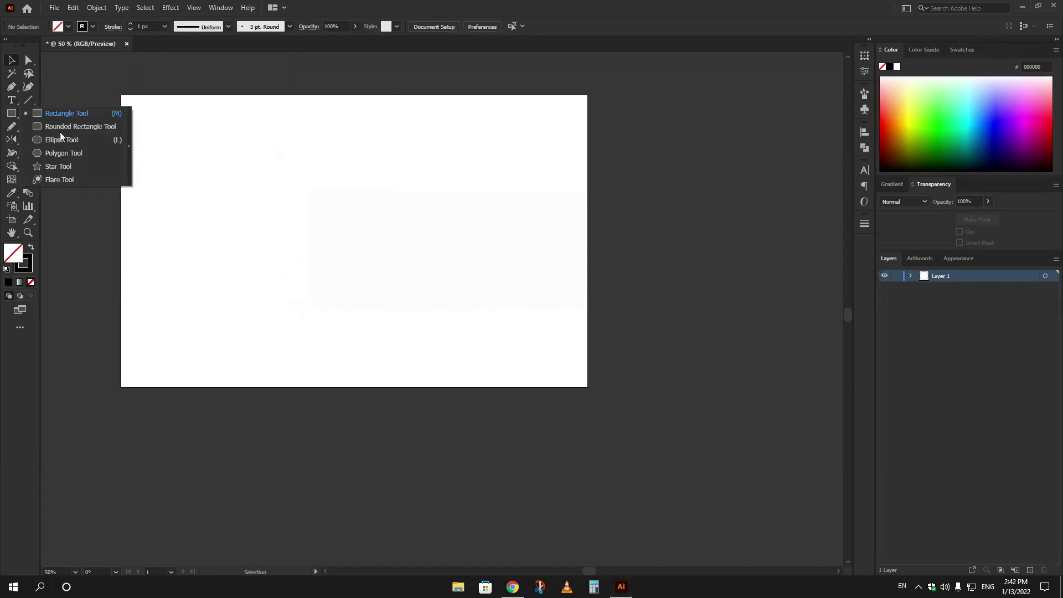
{"action": "left_click", "coordinate": [75, 172]}
{"action": "left_click_drag", "start_coordinate": [268, 218], "coordinate": [323, 294]}
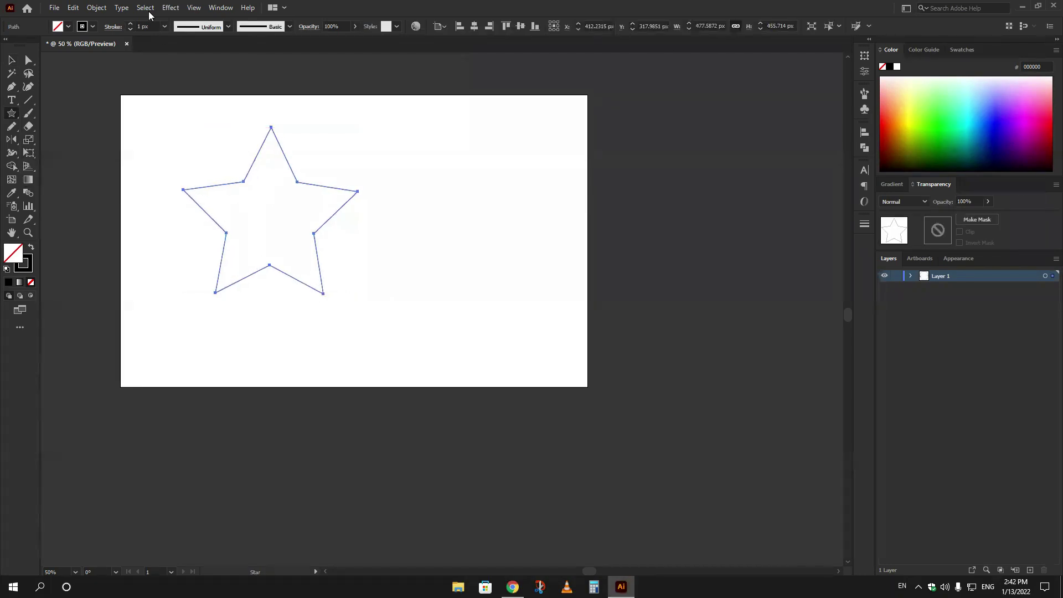
{"action": "key", "text": "shift+x"}
Preview the Roughen effect on the star with the detail set to 1/in
{"action": "left_click", "coordinate": [170, 7]}
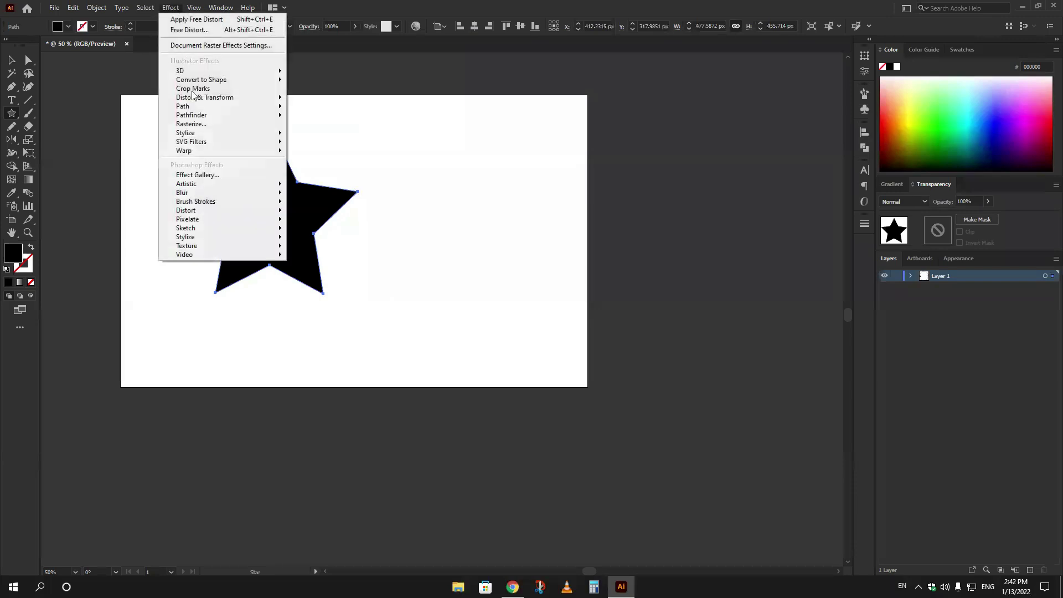
{"action": "left_click", "coordinate": [338, 124]}
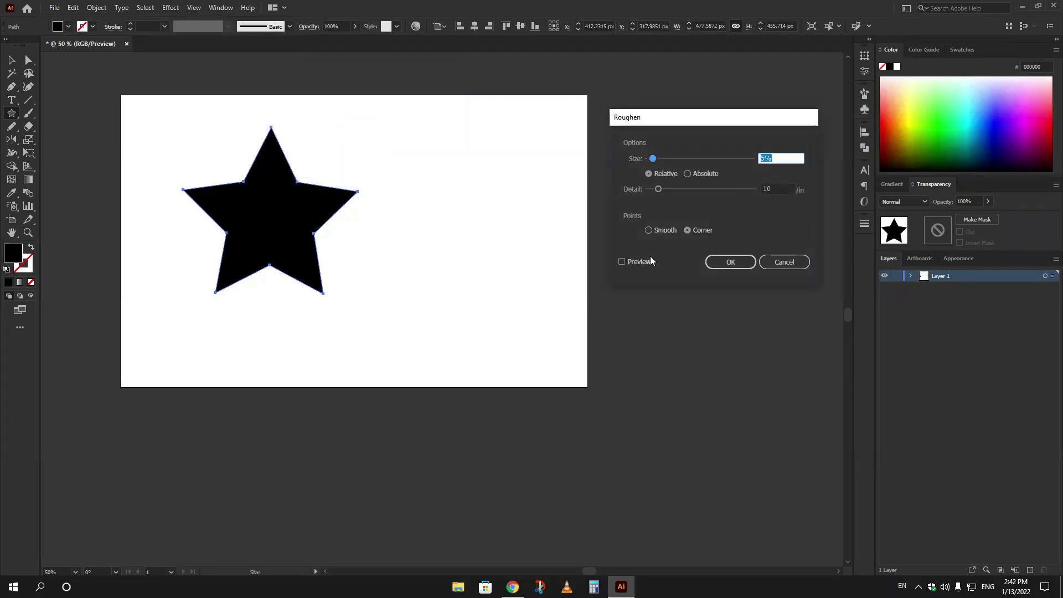
{"action": "left_click", "coordinate": [645, 260]}
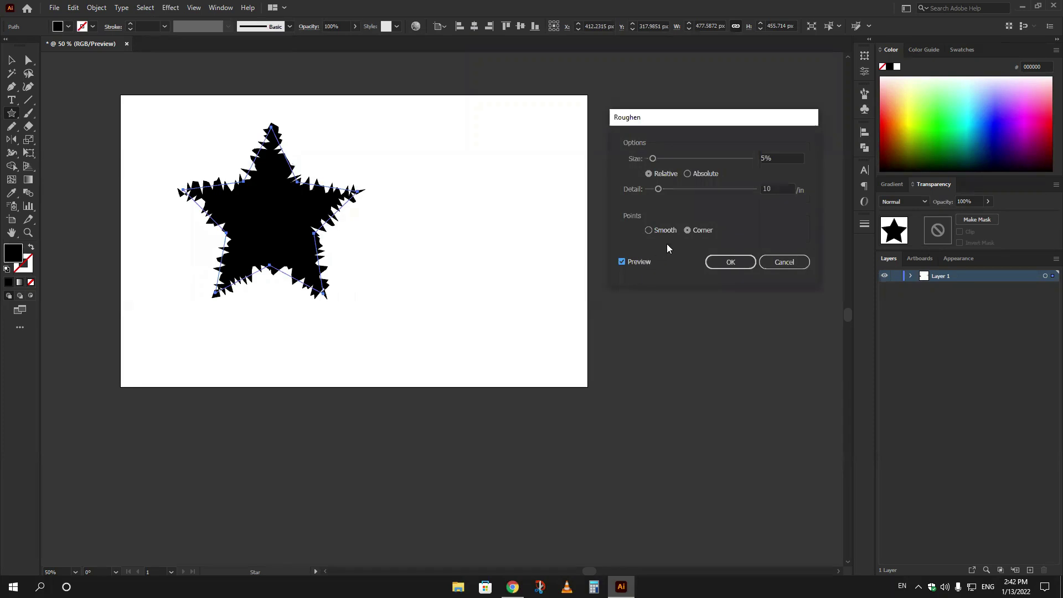
{"action": "double_click", "coordinate": [775, 188]}
{"action": "type", "text": "0"}
{"action": "key", "text": "Up"}
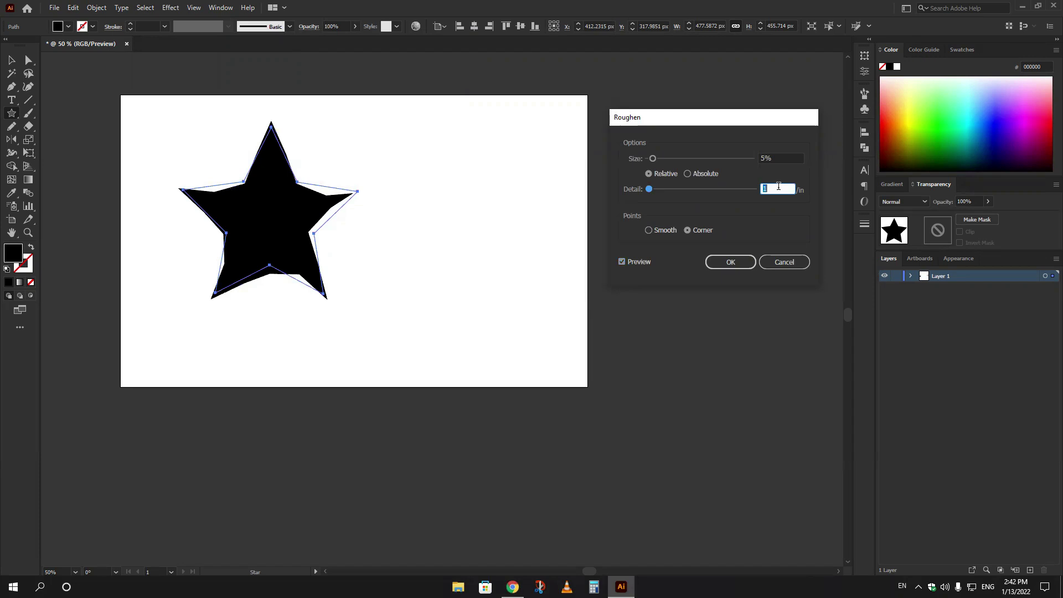
Try Roughen with smooth points, a size of 1% and a detail of 2/in on the star, and discard the effect
{"action": "left_click", "coordinate": [665, 230]}
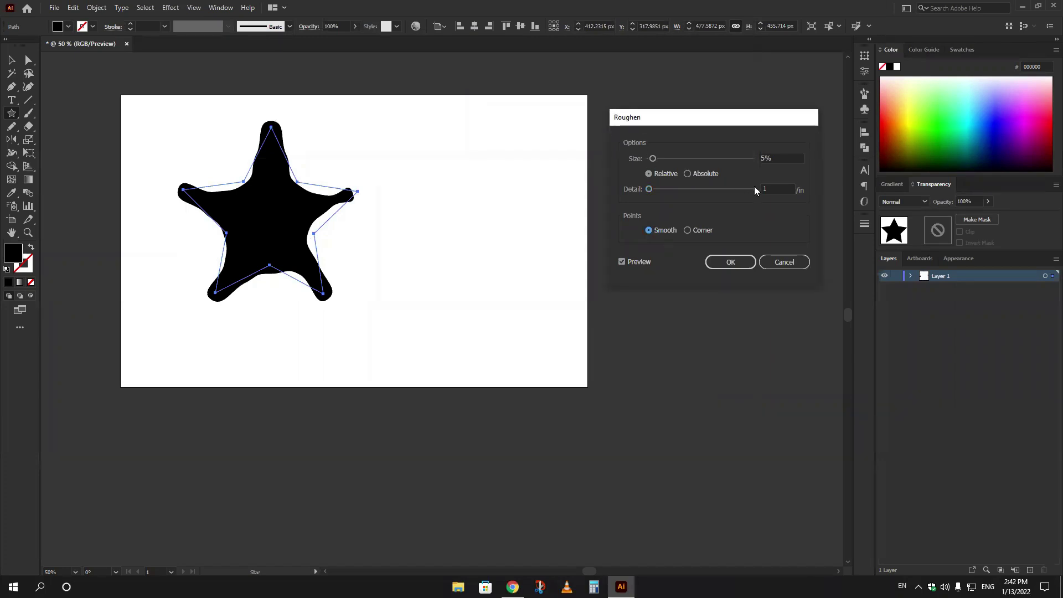
{"action": "double_click", "coordinate": [777, 187]}
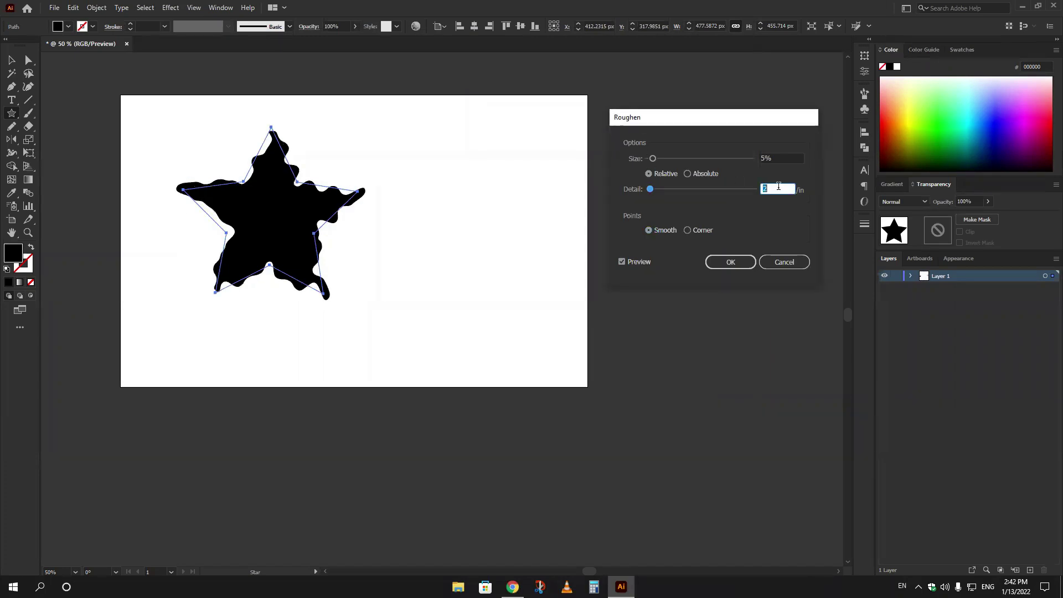
{"action": "double_click", "coordinate": [775, 156]}
{"action": "key", "text": "Down"}
{"action": "key", "text": "Down"}
{"action": "key", "text": "Down"}
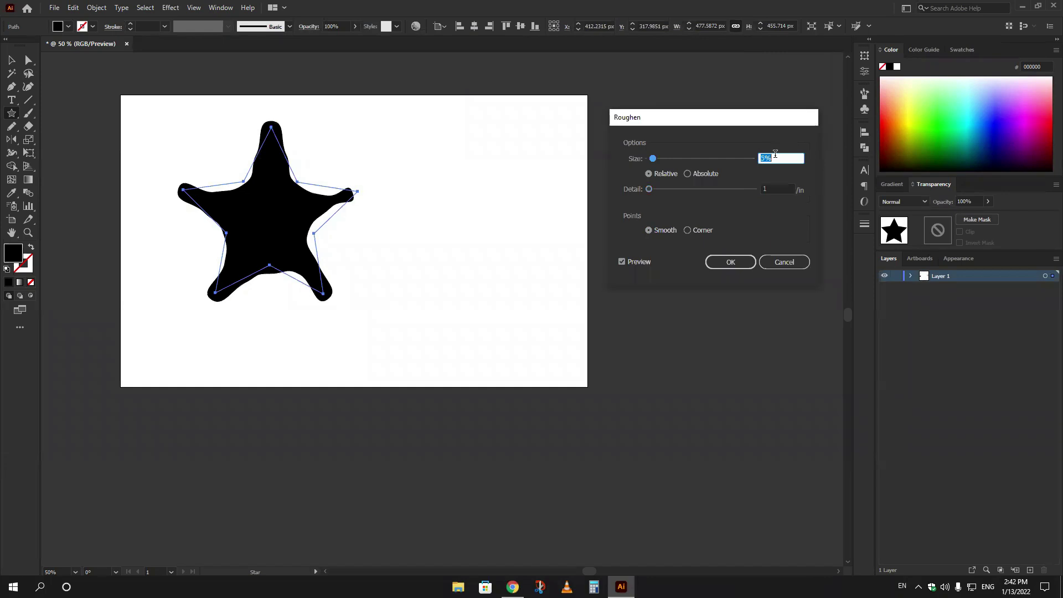
{"action": "key", "text": "Down"}
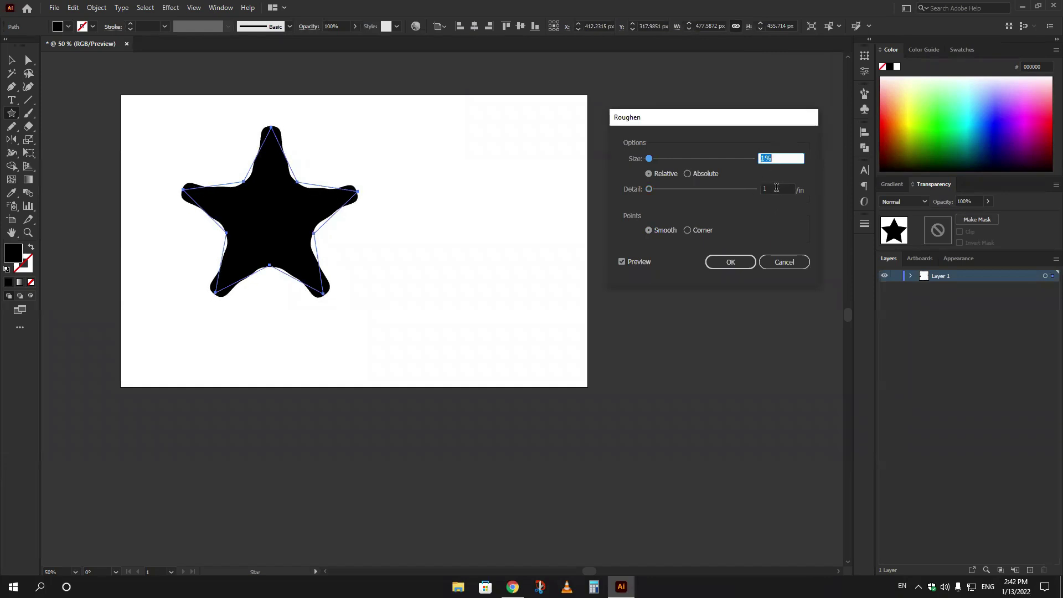
{"action": "key", "text": "Up"}
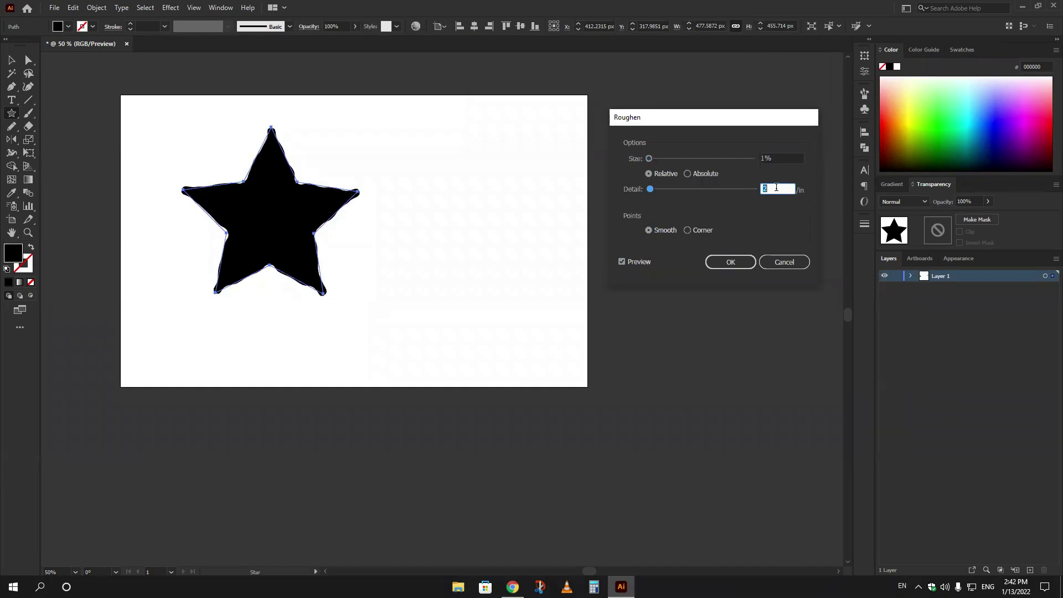
{"action": "left_click", "coordinate": [778, 265]}
{"action": "left_click", "coordinate": [11, 60]}
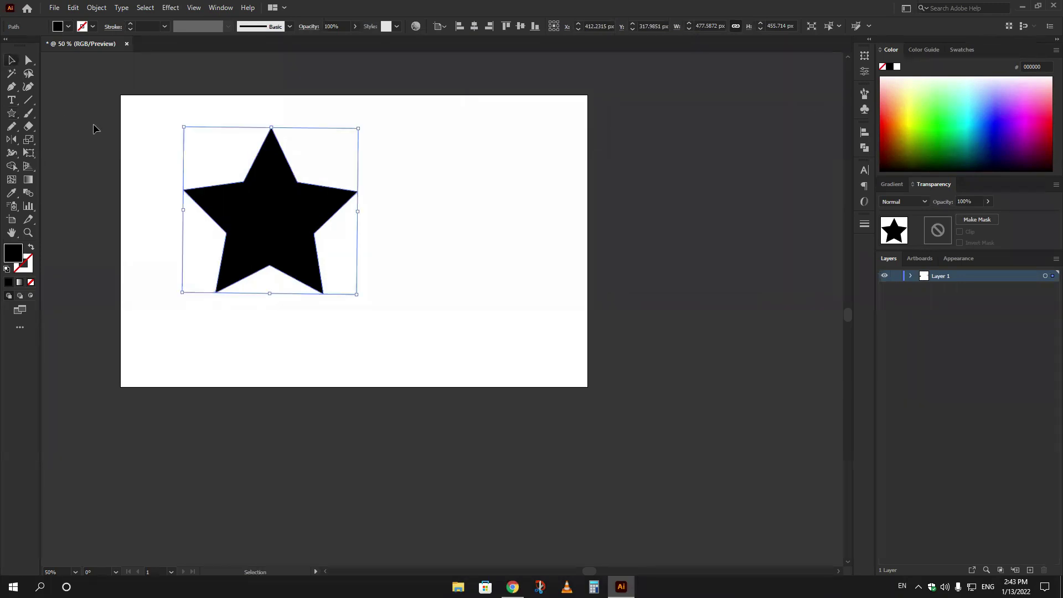